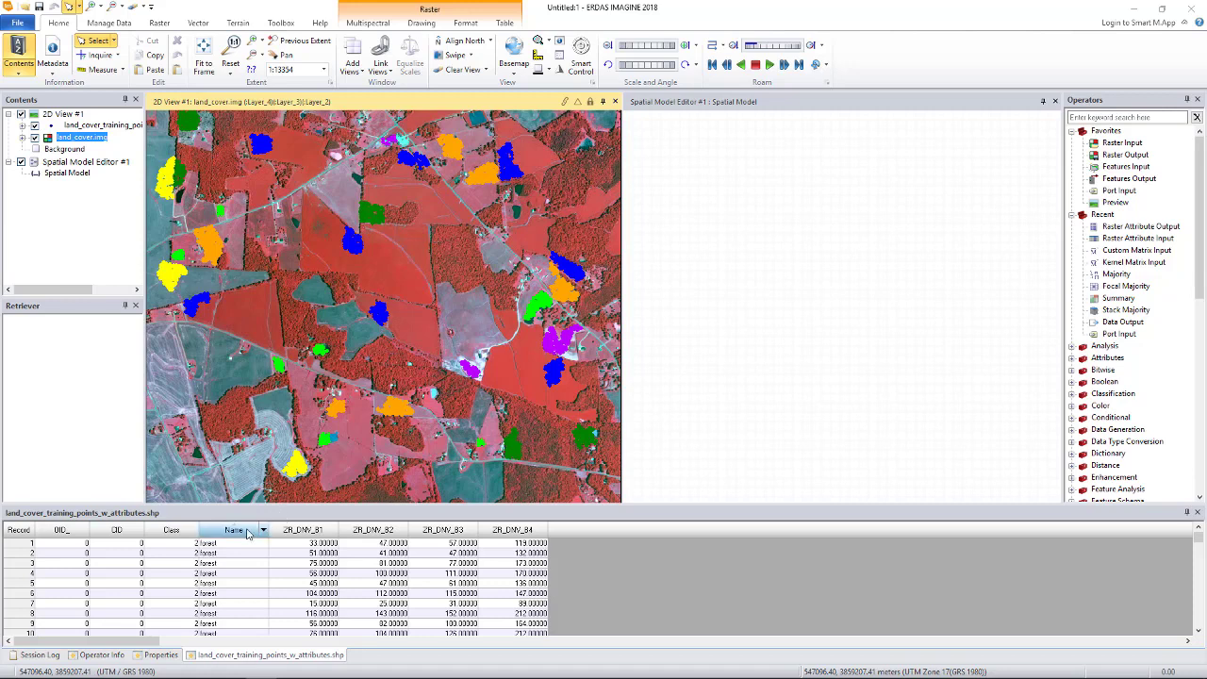
- Highlight the Name column in the training points attribute table
{"action": "left_click", "coordinate": [248, 531]}
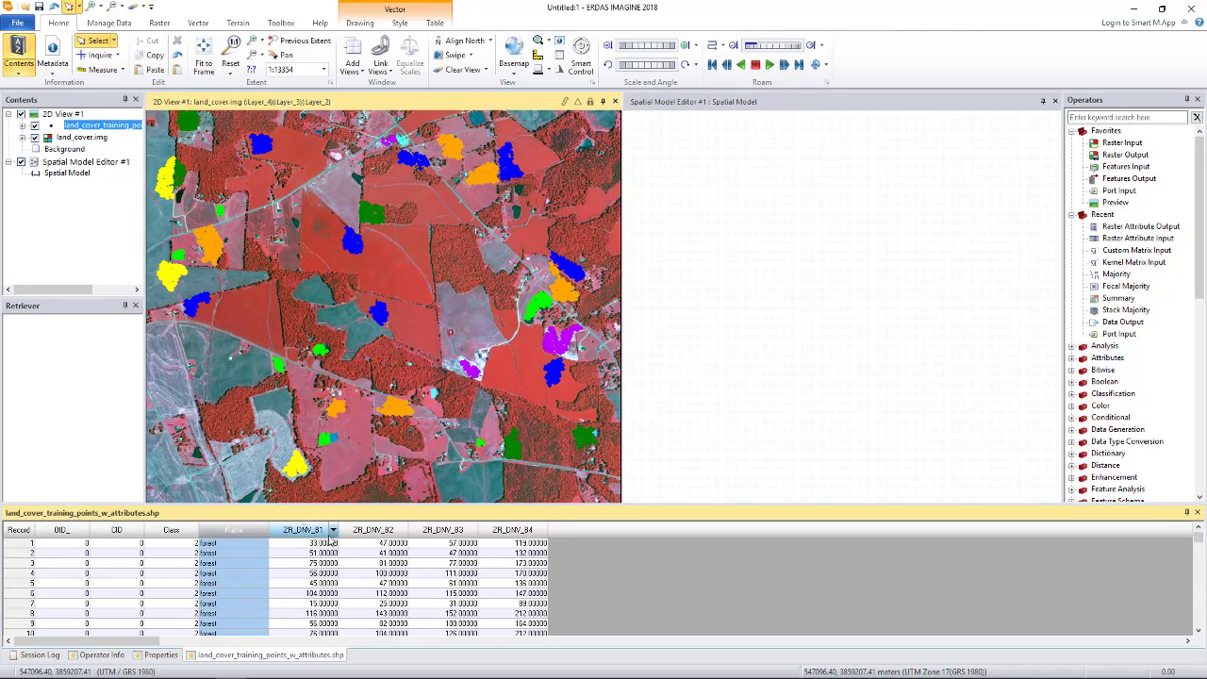
{"action": "left_click_drag", "start_coordinate": [329, 532], "coordinate": [513, 533]}
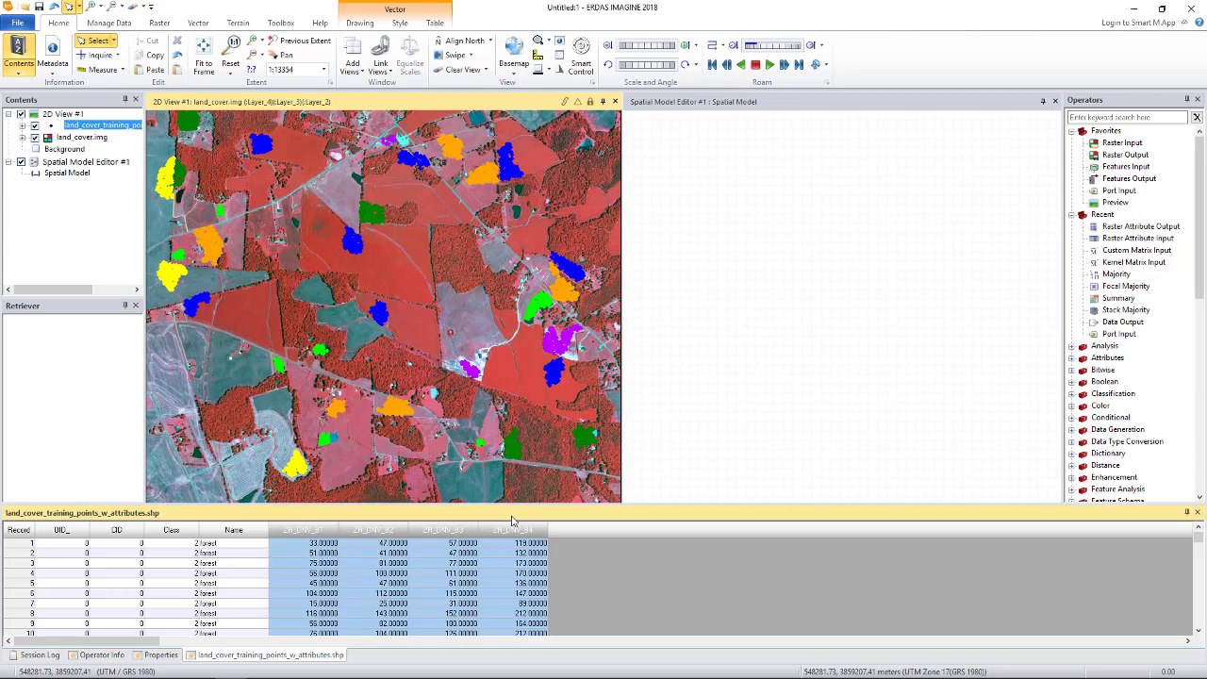
{"action": "left_click", "coordinate": [236, 530]}
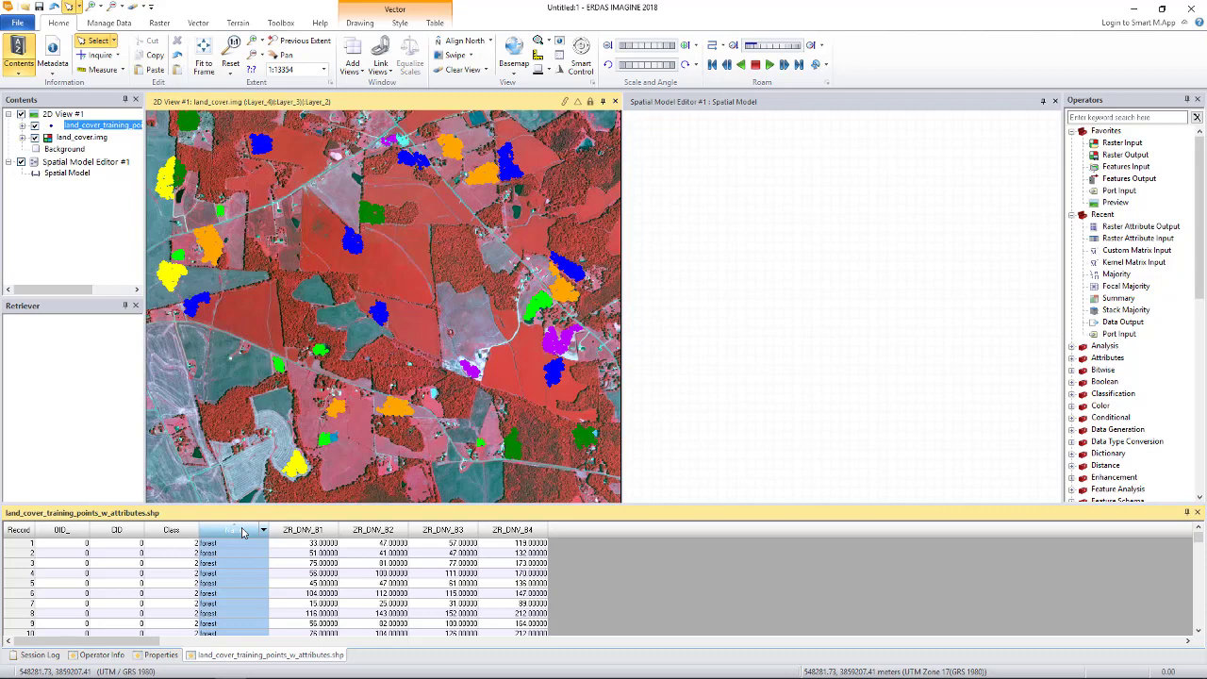
{"action": "left_click", "coordinate": [761, 340]}
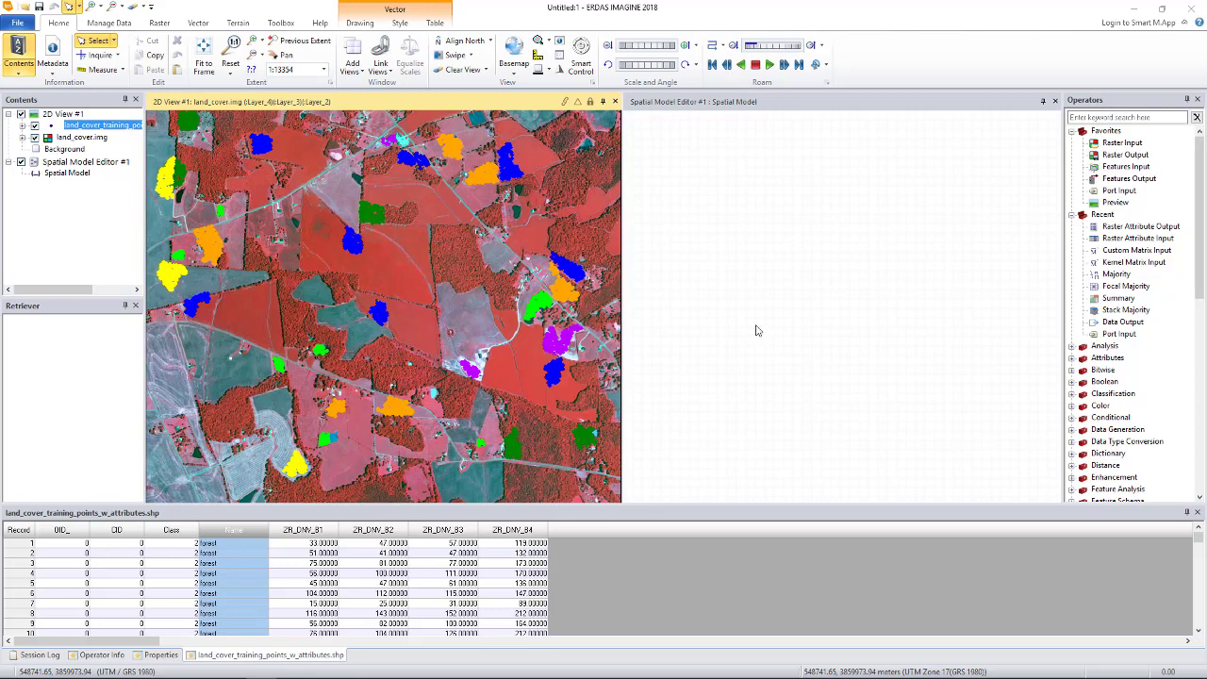
- Maximize the Spatial Model Editor and load init_rf.gmdx from the raster classification folder
{"action": "left_click", "coordinate": [21, 114]}
{"action": "right_click", "coordinate": [545, 218]}
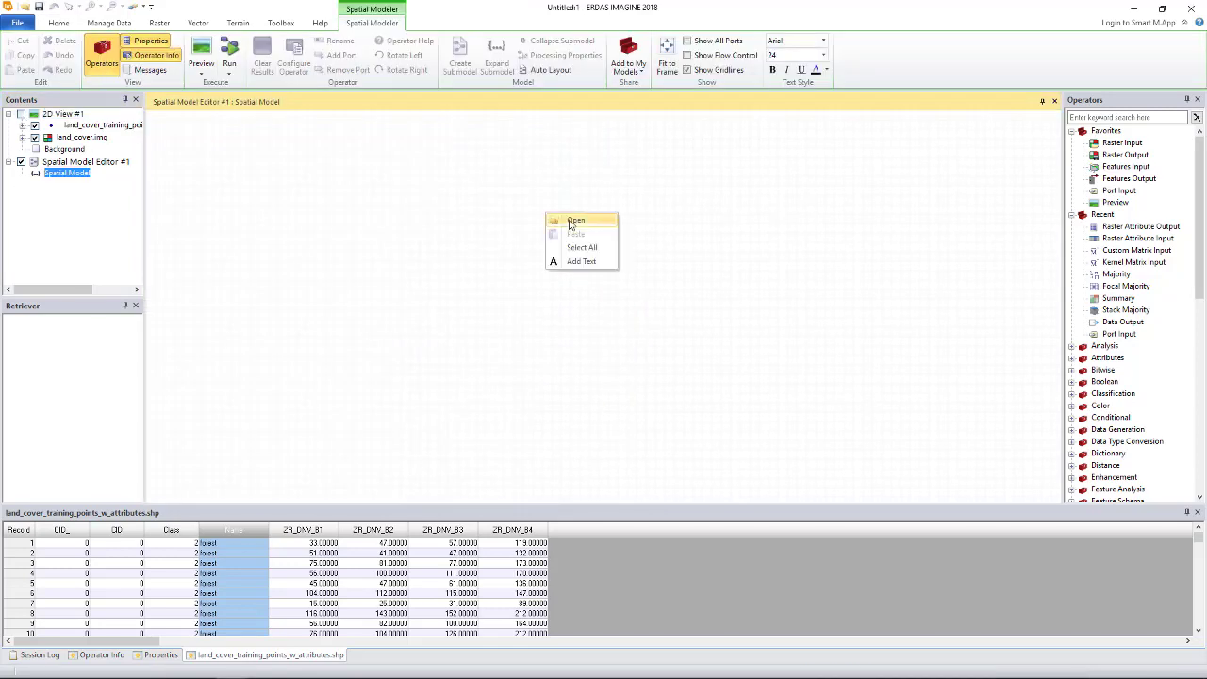
{"action": "left_click", "coordinate": [566, 224]}
{"action": "left_click", "coordinate": [731, 365]}
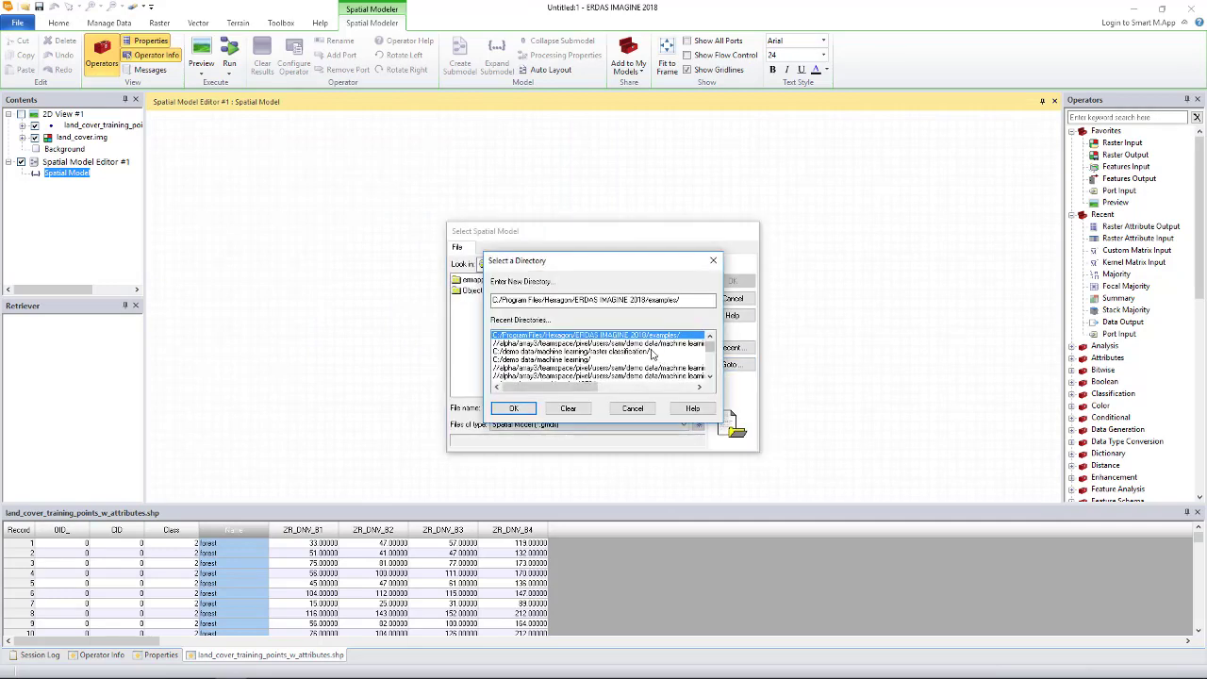
{"action": "double_click", "coordinate": [654, 346]}
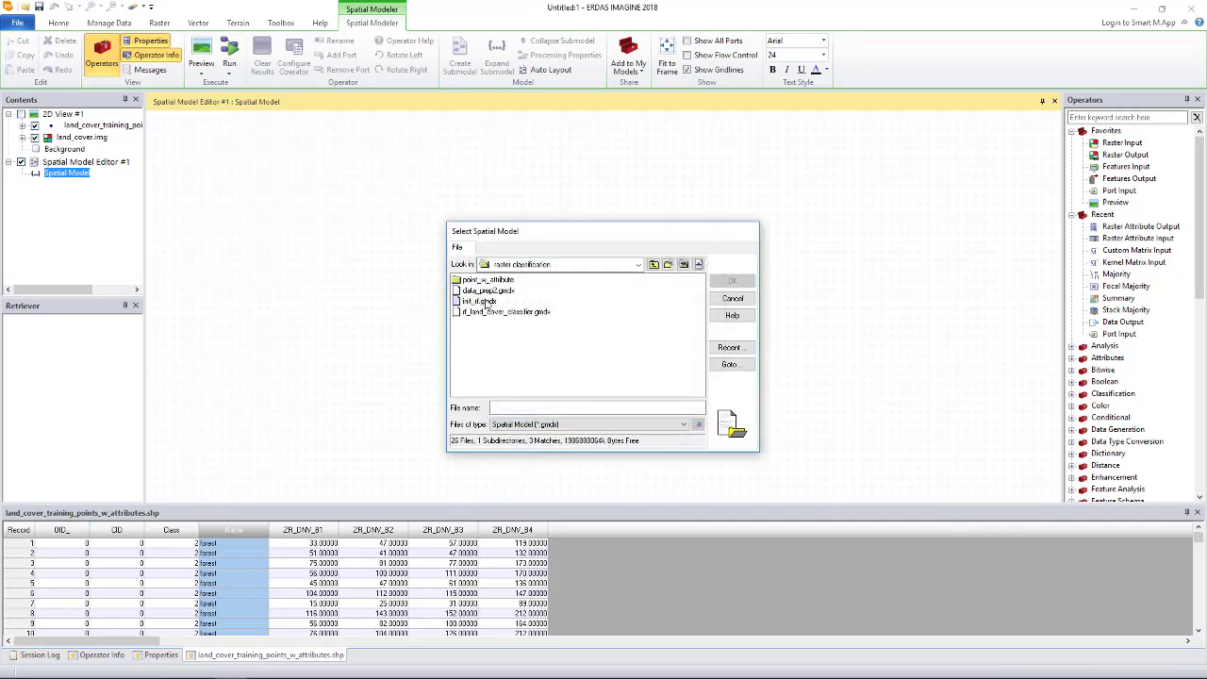
{"action": "left_click", "coordinate": [483, 301]}
{"action": "left_click", "coordinate": [732, 281]}
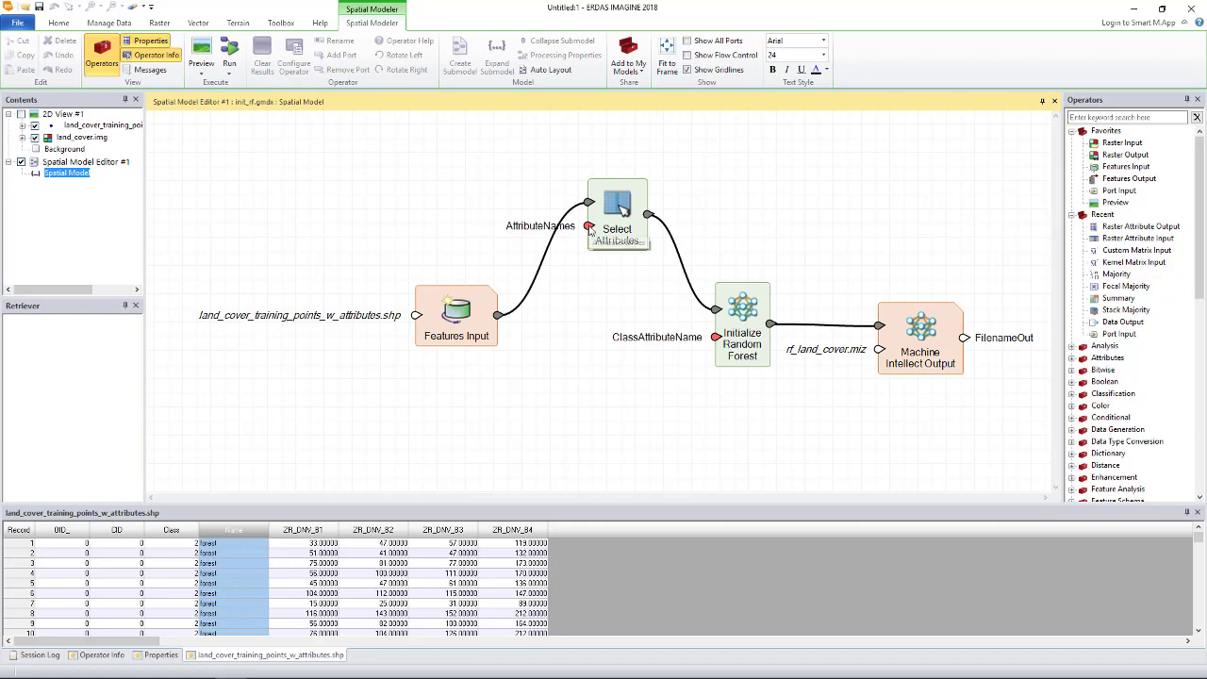
- Fill the AttributeNames input with ZR_DNV_B1, ZR_DNV_B2, ZR_DNV_B3, ZR_DNV_B4 and Name
{"action": "double_click", "coordinate": [591, 228]}
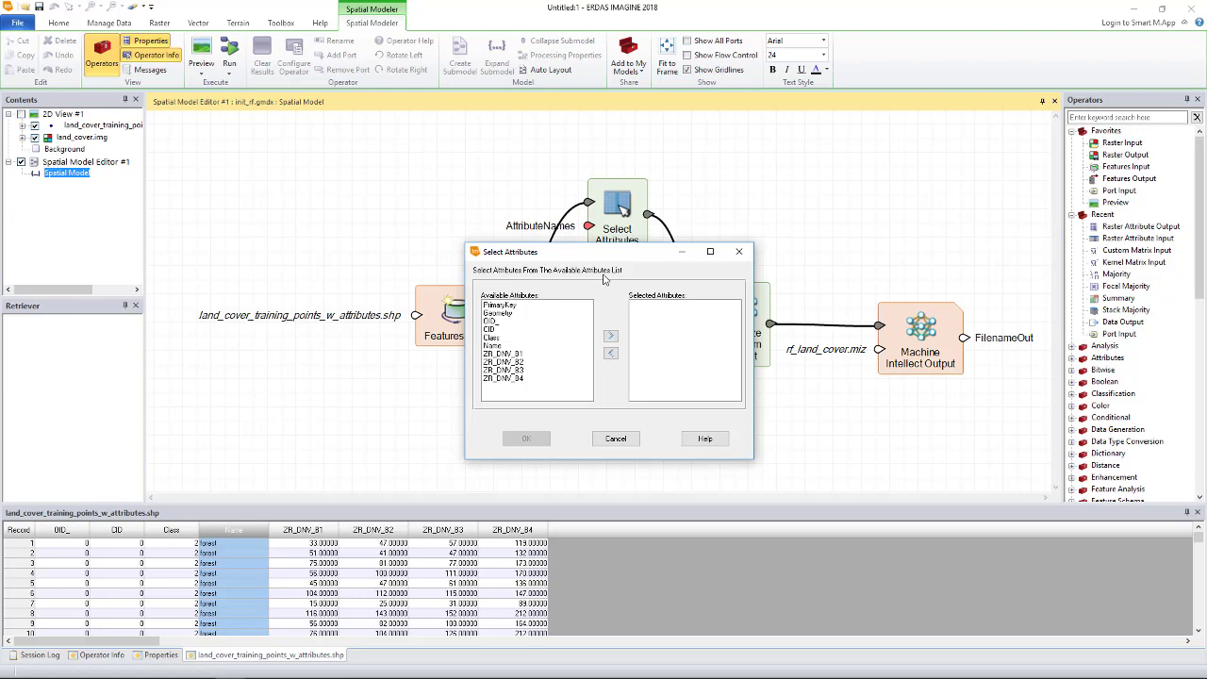
{"action": "left_click", "coordinate": [515, 357]}
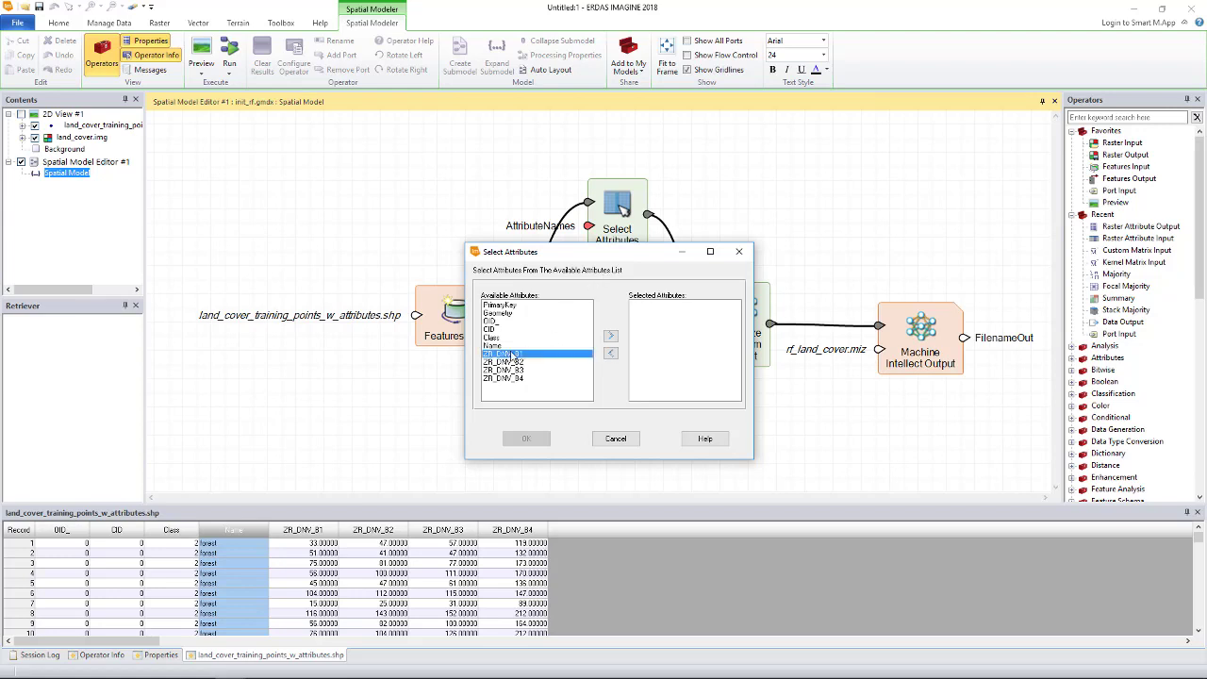
{"action": "left_click", "coordinate": [609, 337]}
{"action": "left_click", "coordinate": [610, 338]}
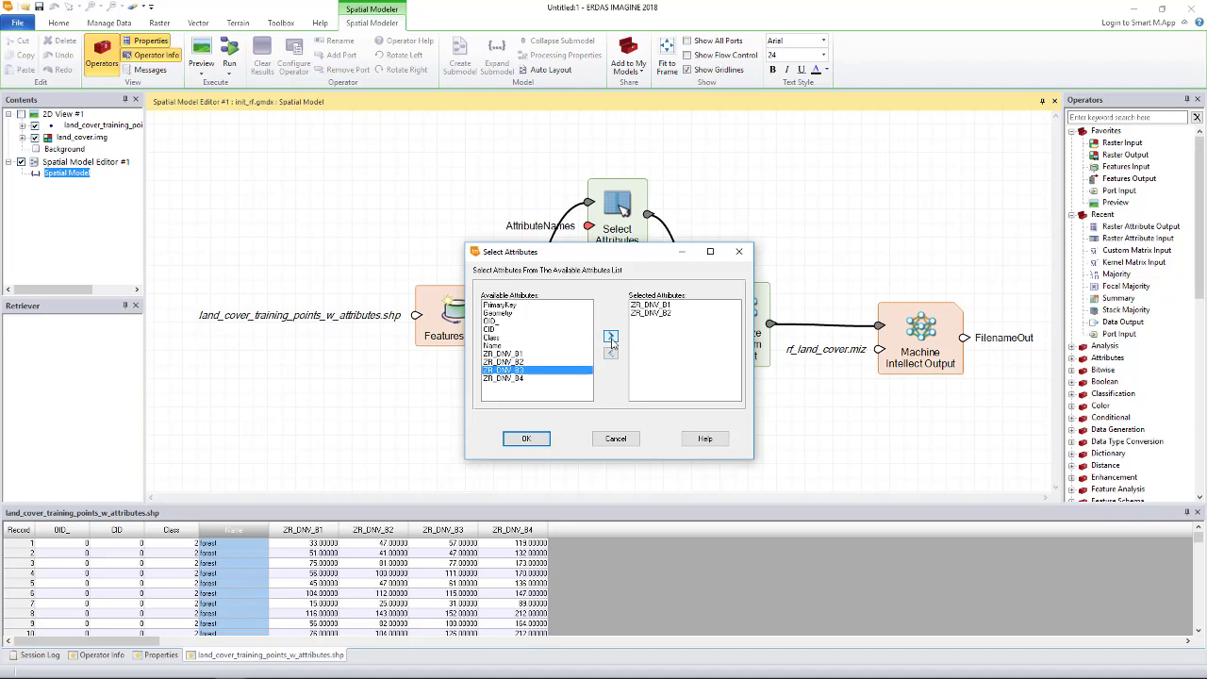
{"action": "left_click", "coordinate": [612, 339]}
{"action": "left_click", "coordinate": [611, 338]}
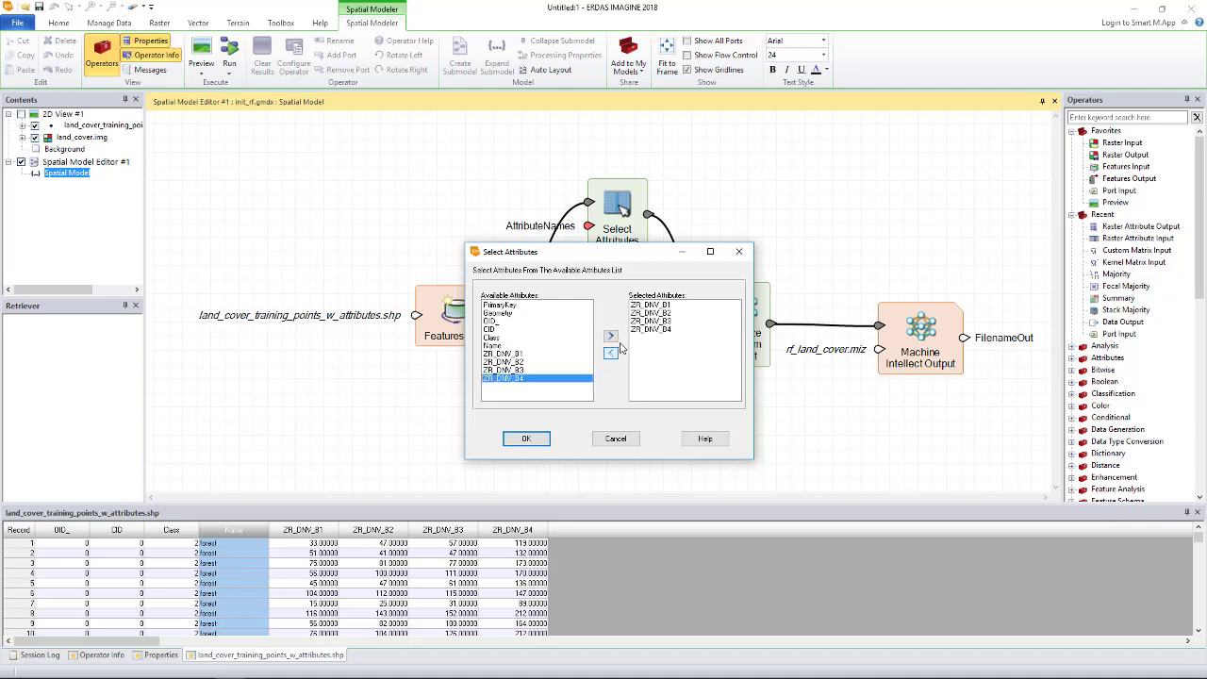
{"action": "left_click", "coordinate": [496, 347]}
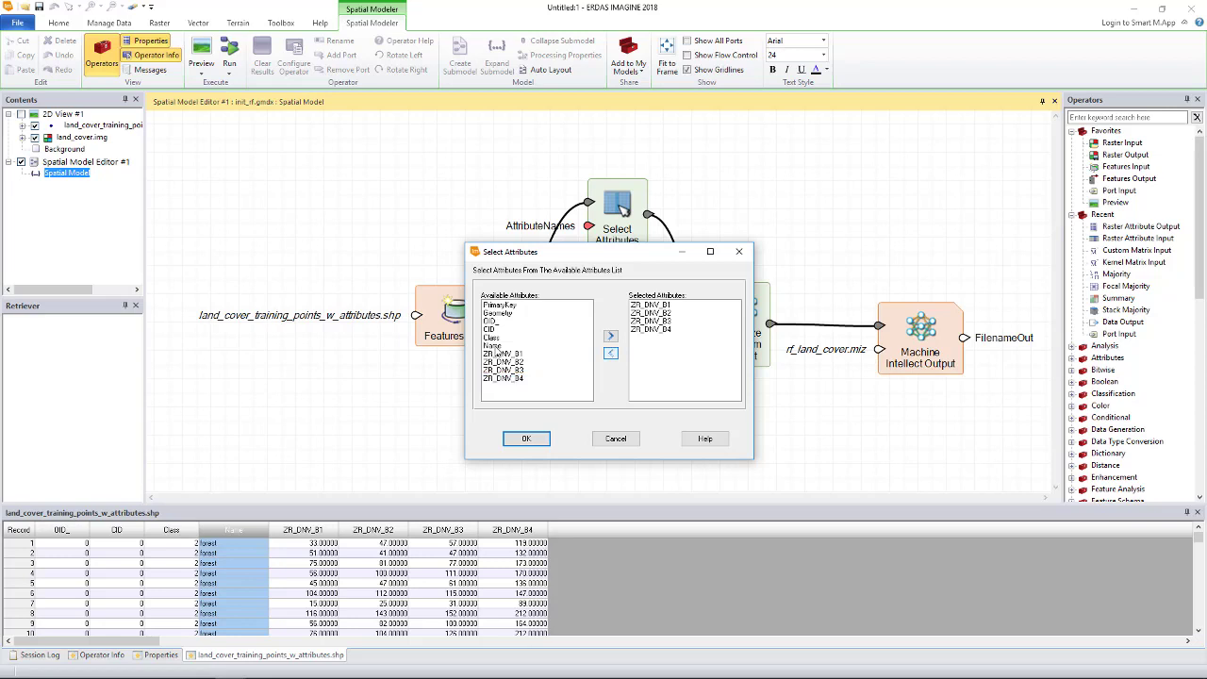
{"action": "left_click", "coordinate": [611, 336]}
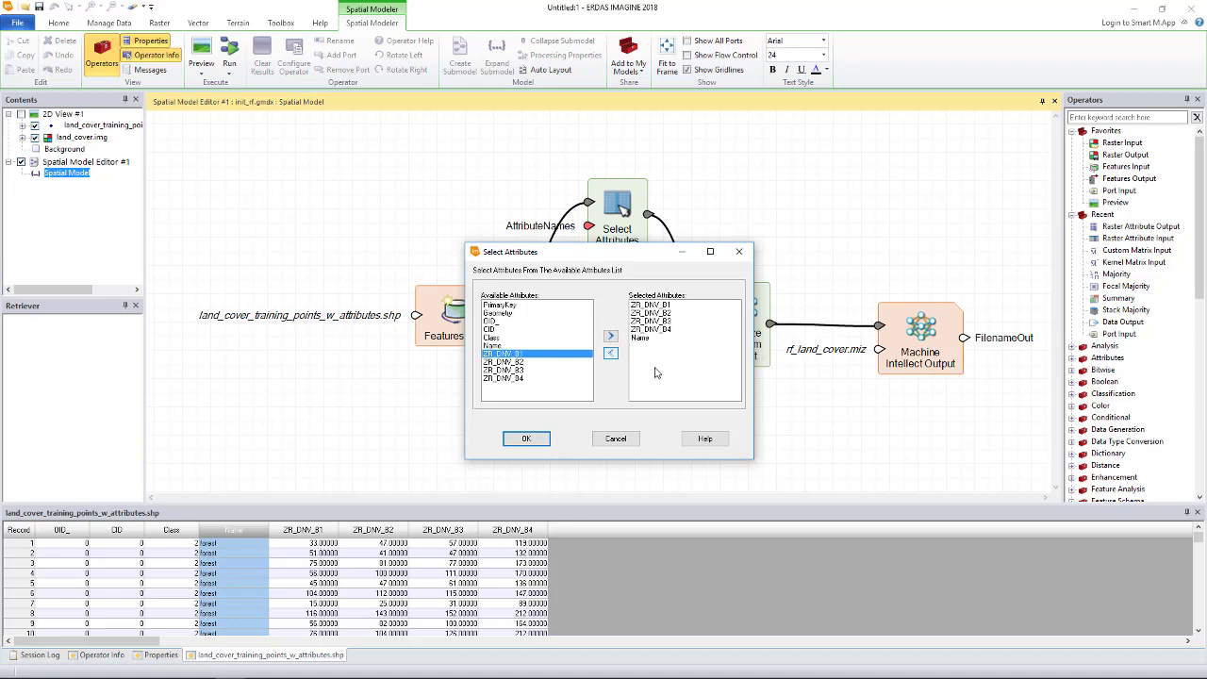
{"action": "left_click", "coordinate": [539, 440]}
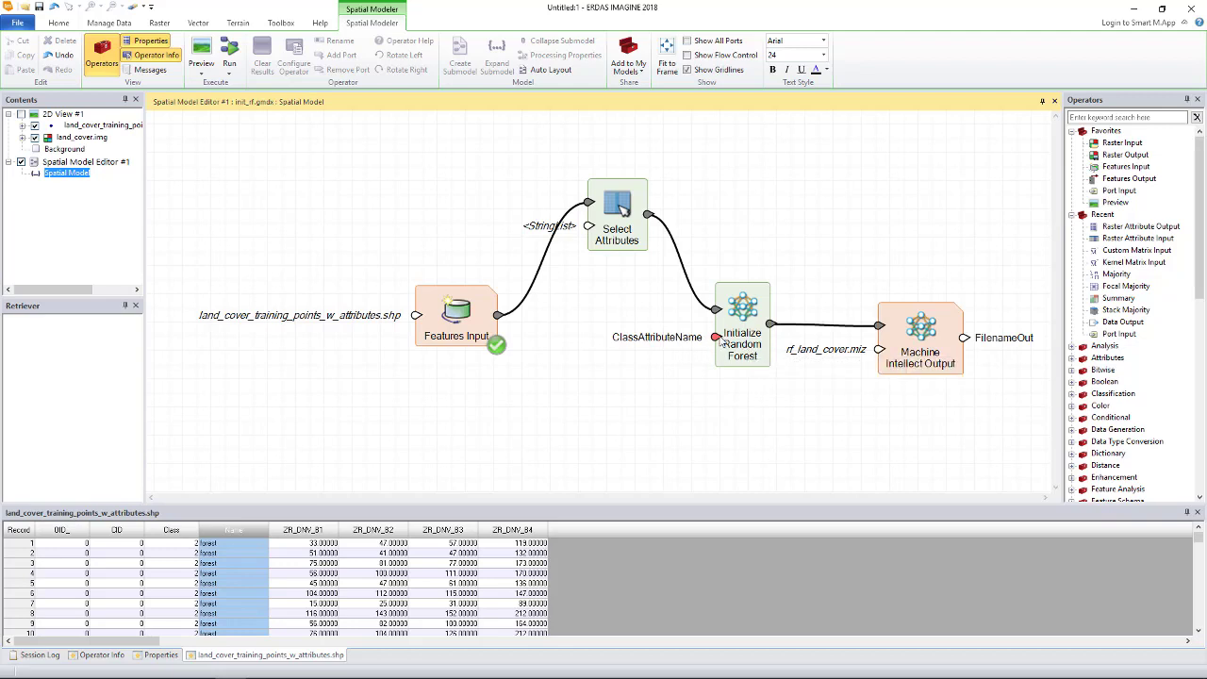
- Set the Initialize Random Forest ClassAttributeName port to 'Name'
{"action": "double_click", "coordinate": [716, 338]}
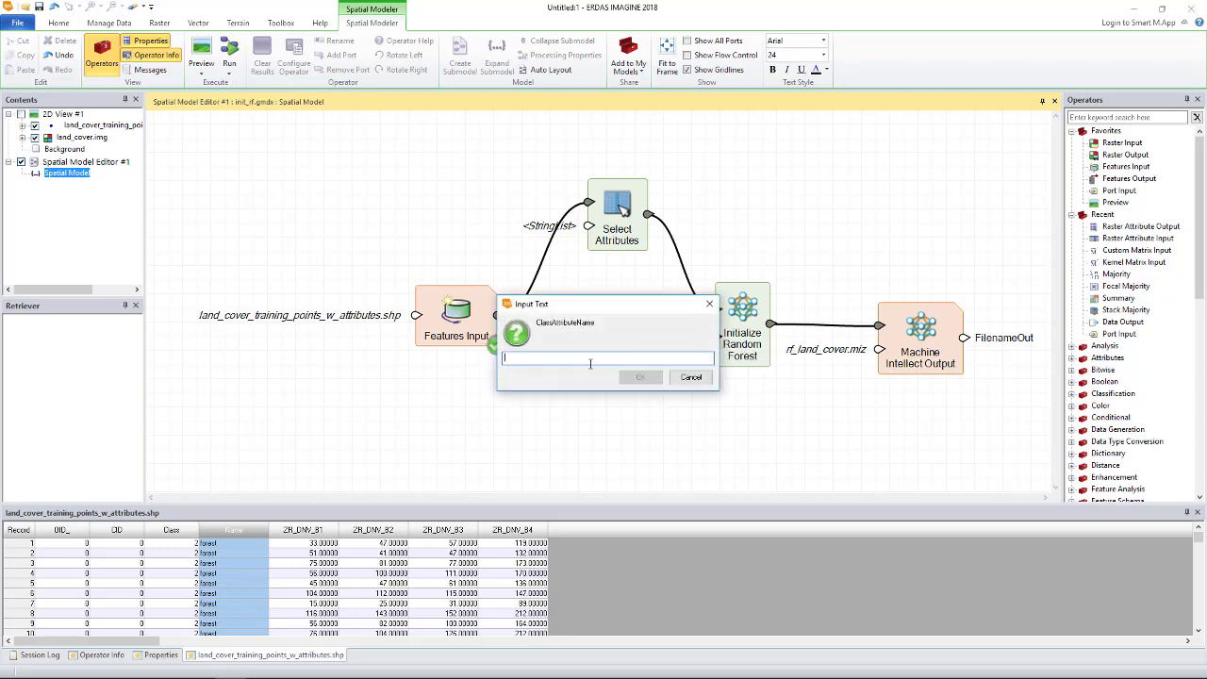
{"action": "type", "text": "Name"}
{"action": "left_click", "coordinate": [647, 377]}
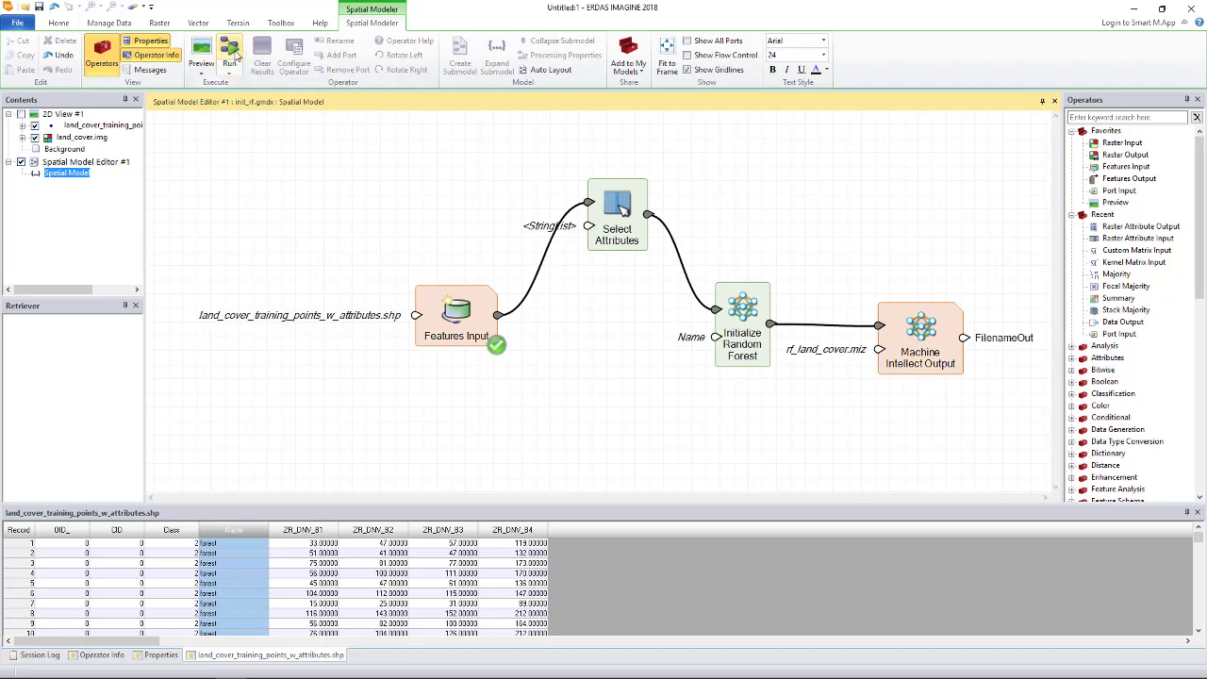
- Run the init_rf model to write rf_land_cover.miz, then close the model
{"action": "left_click", "coordinate": [232, 54]}
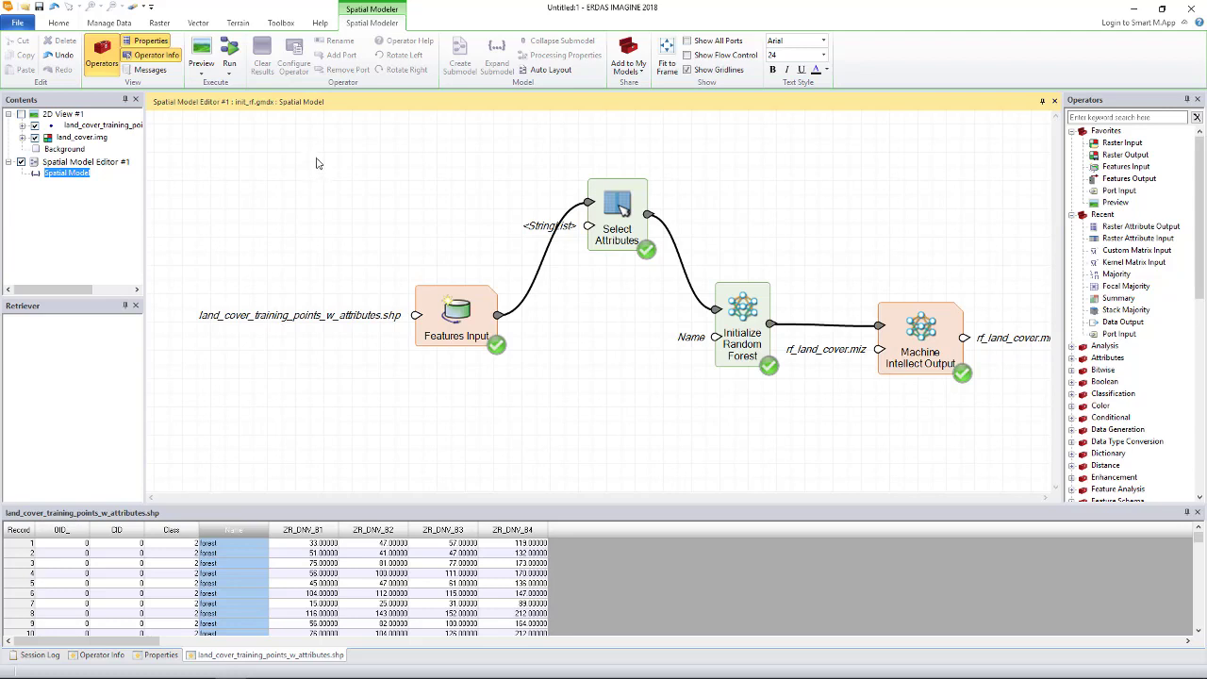
{"action": "left_click", "coordinate": [132, 6]}
- Discard init_rf changes and load rf_land_cover_classifier.gmdx from the raster classification folder
{"action": "left_click", "coordinate": [649, 382]}
{"action": "right_click", "coordinate": [346, 229]}
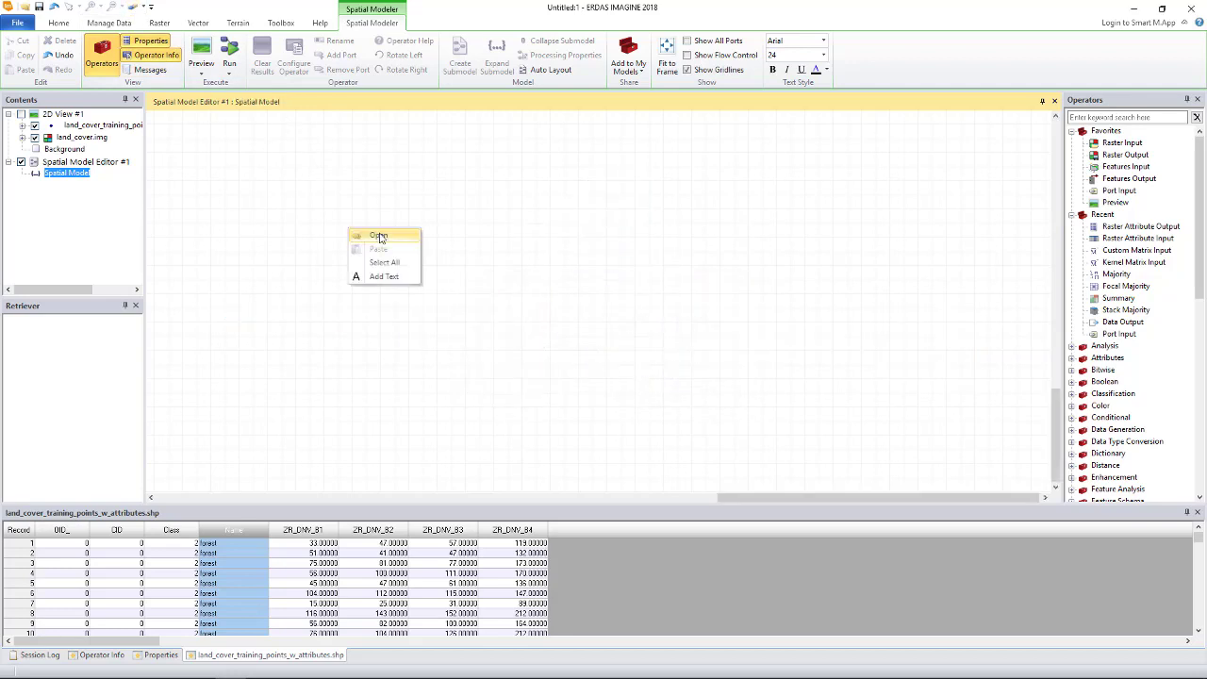
{"action": "left_click", "coordinate": [379, 237]}
{"action": "left_click", "coordinate": [728, 364]}
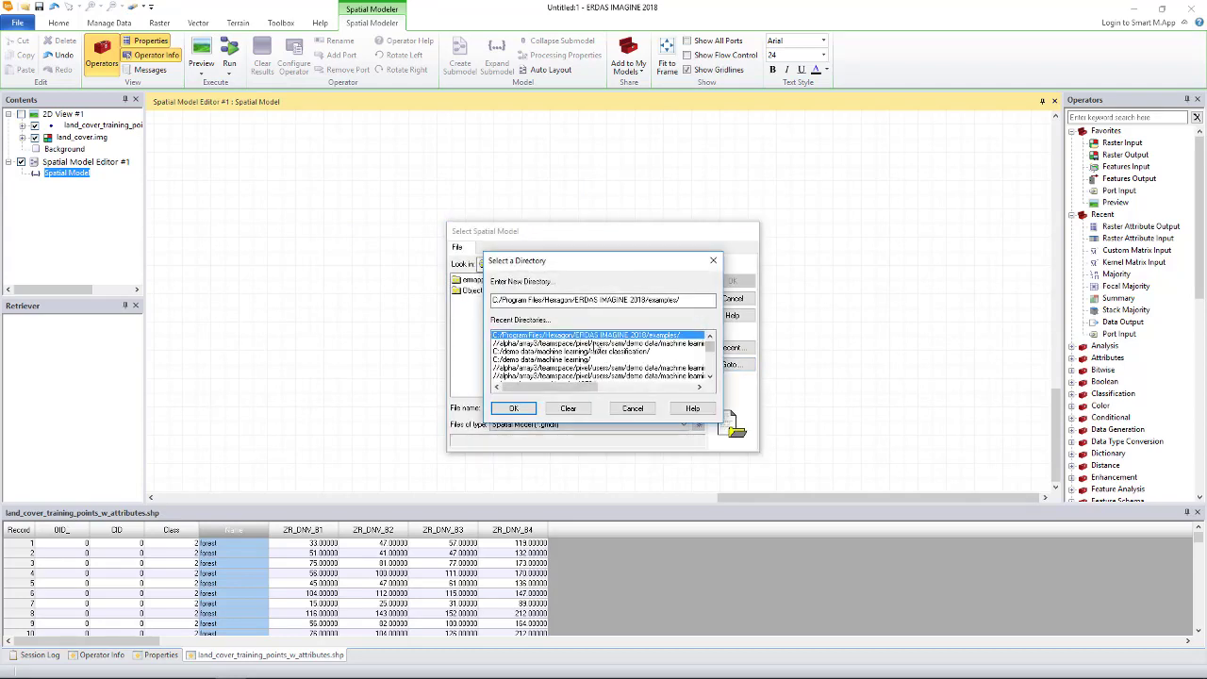
{"action": "double_click", "coordinate": [594, 344]}
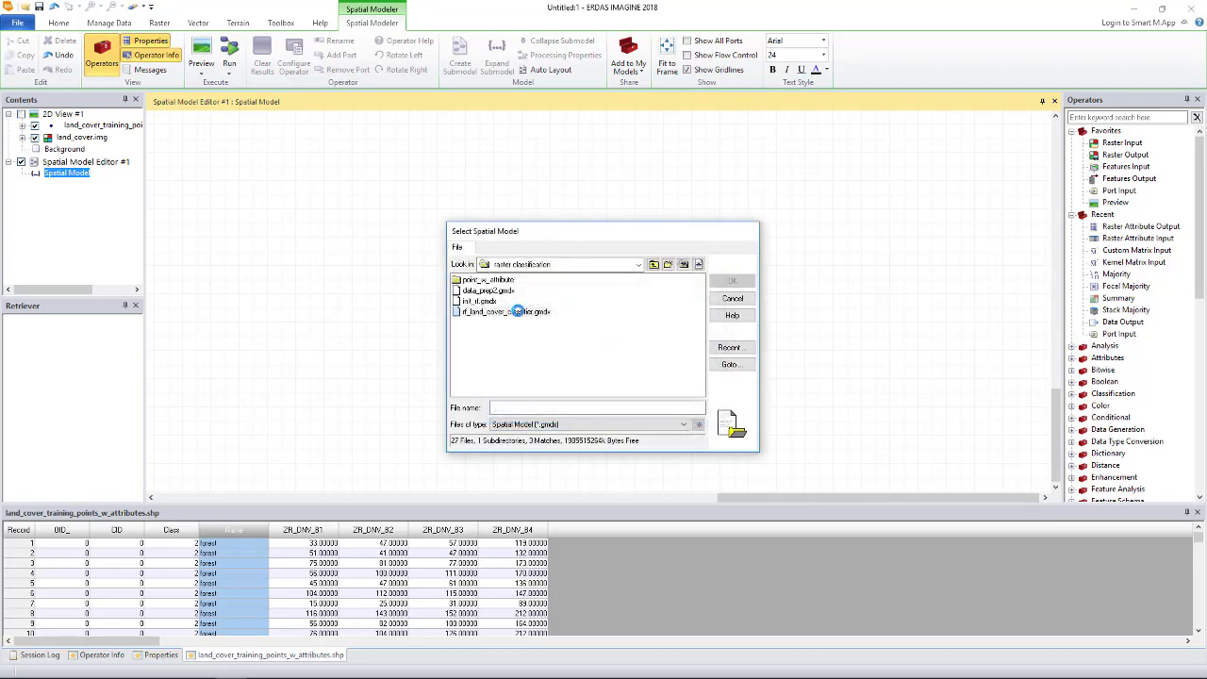
{"action": "left_click", "coordinate": [516, 311]}
{"action": "left_click", "coordinate": [733, 282]}
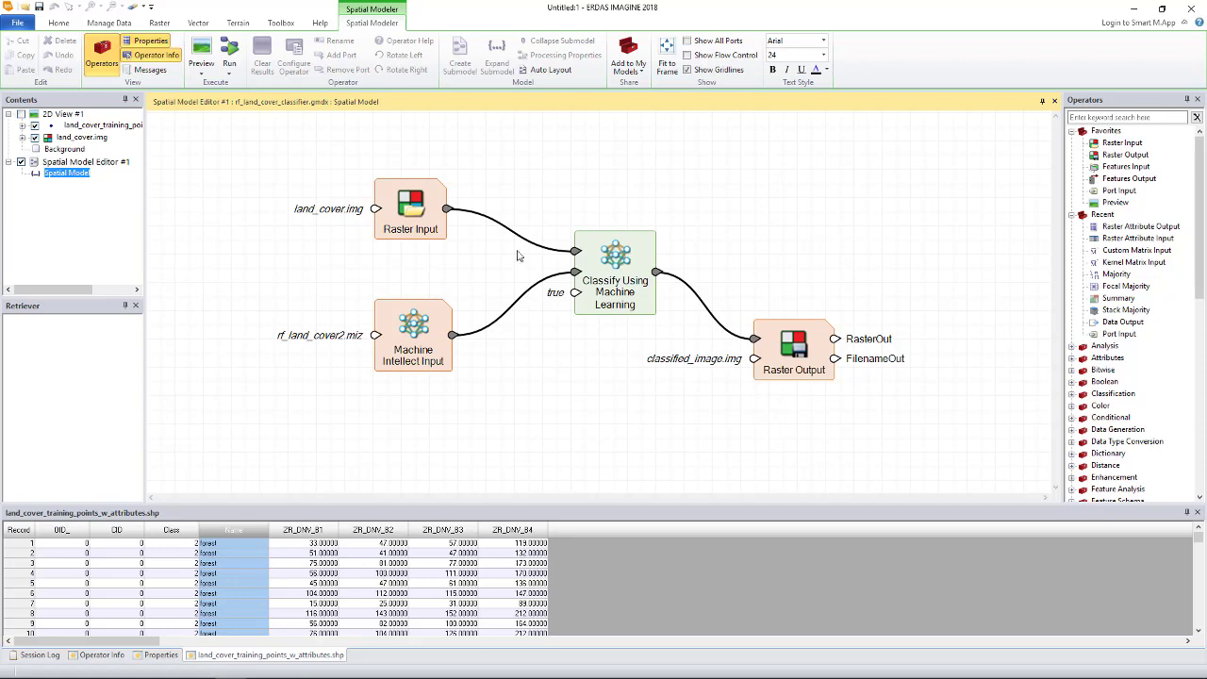
- Run the classifier model to create classified_image.img, then hide the model editor view
{"action": "left_click", "coordinate": [233, 51]}
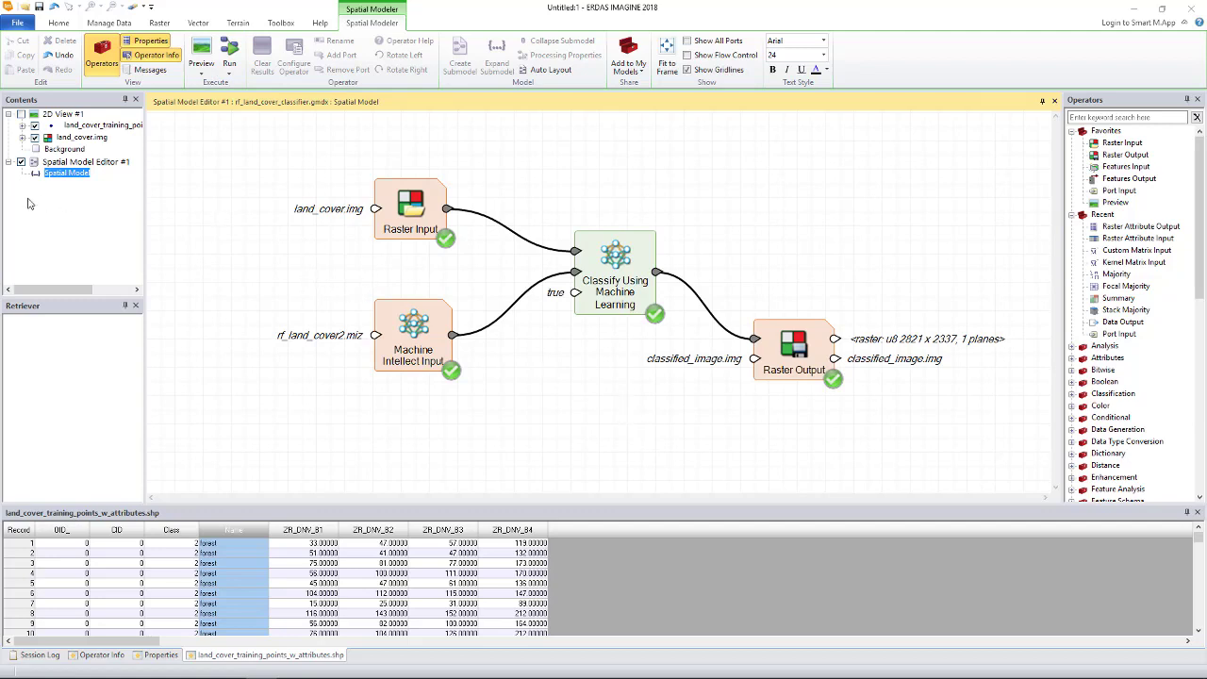
{"action": "left_click", "coordinate": [21, 164]}
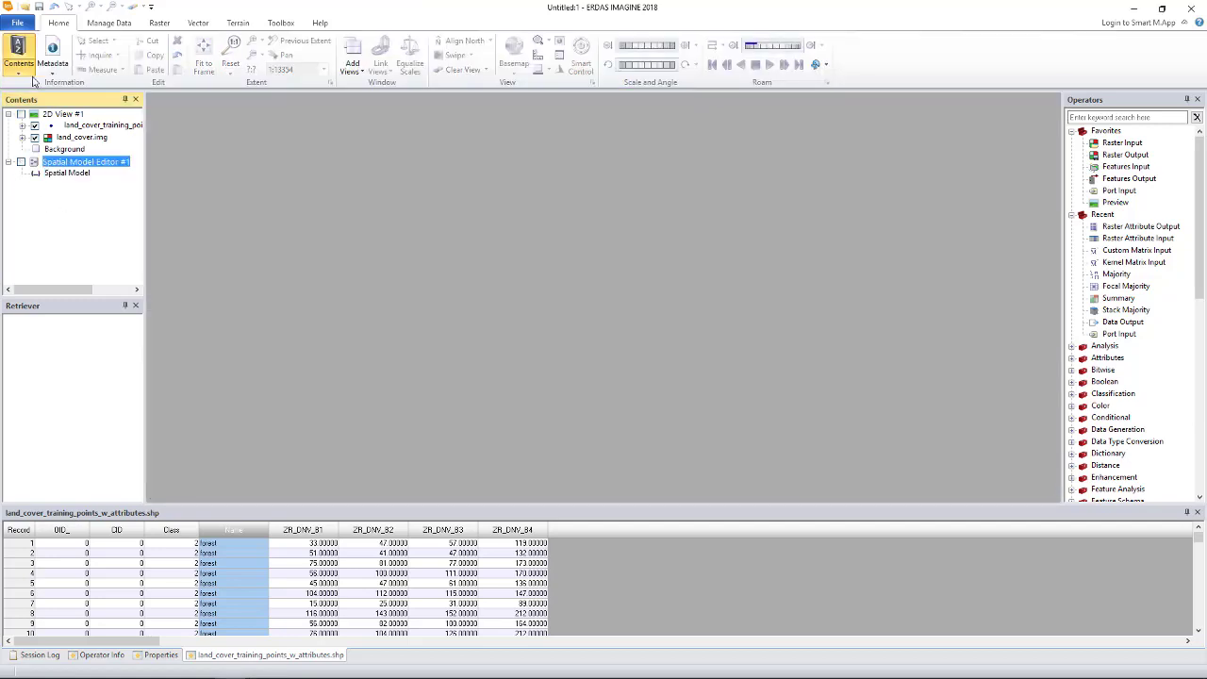
- Show 2D View #1 again and create a new second 2D view
{"action": "left_click", "coordinate": [21, 114]}
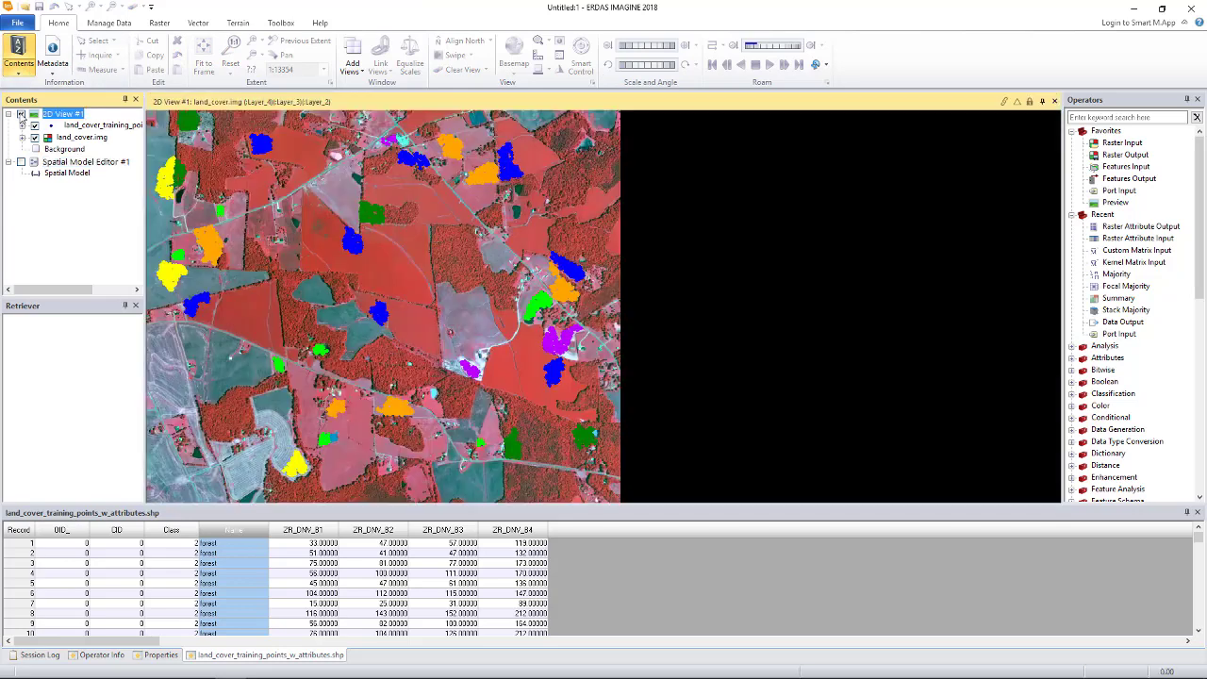
{"action": "left_click", "coordinate": [18, 24]}
{"action": "left_click", "coordinate": [21, 48]}
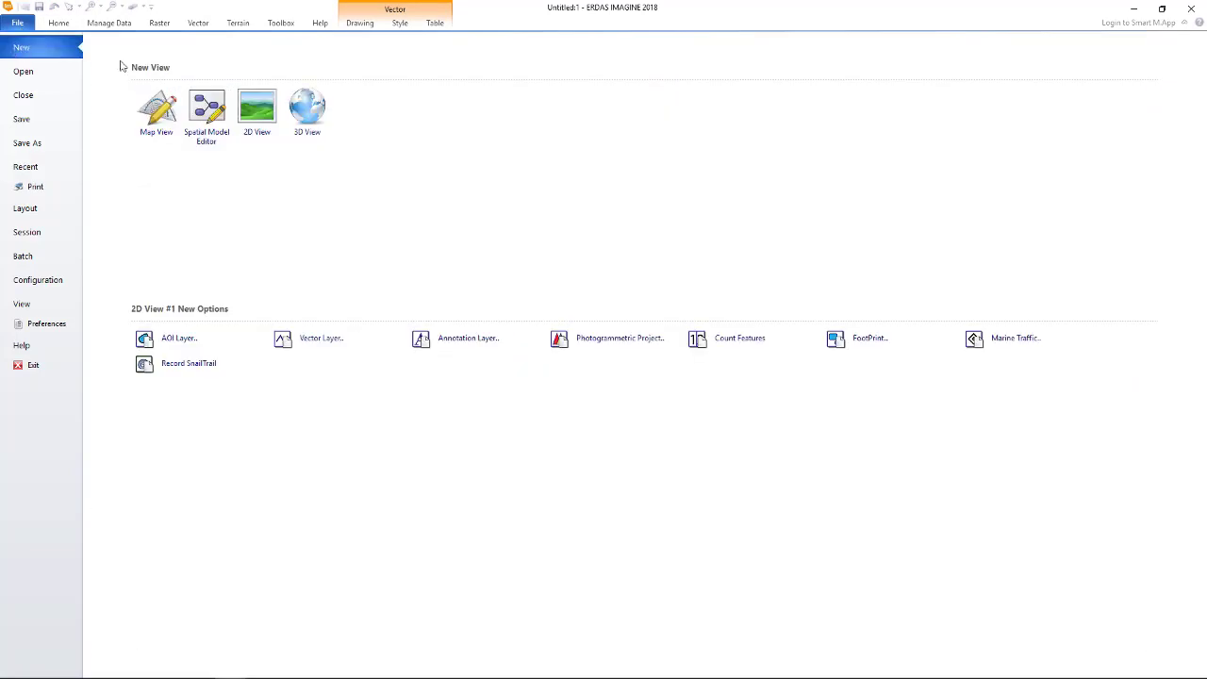
{"action": "left_click", "coordinate": [257, 111]}
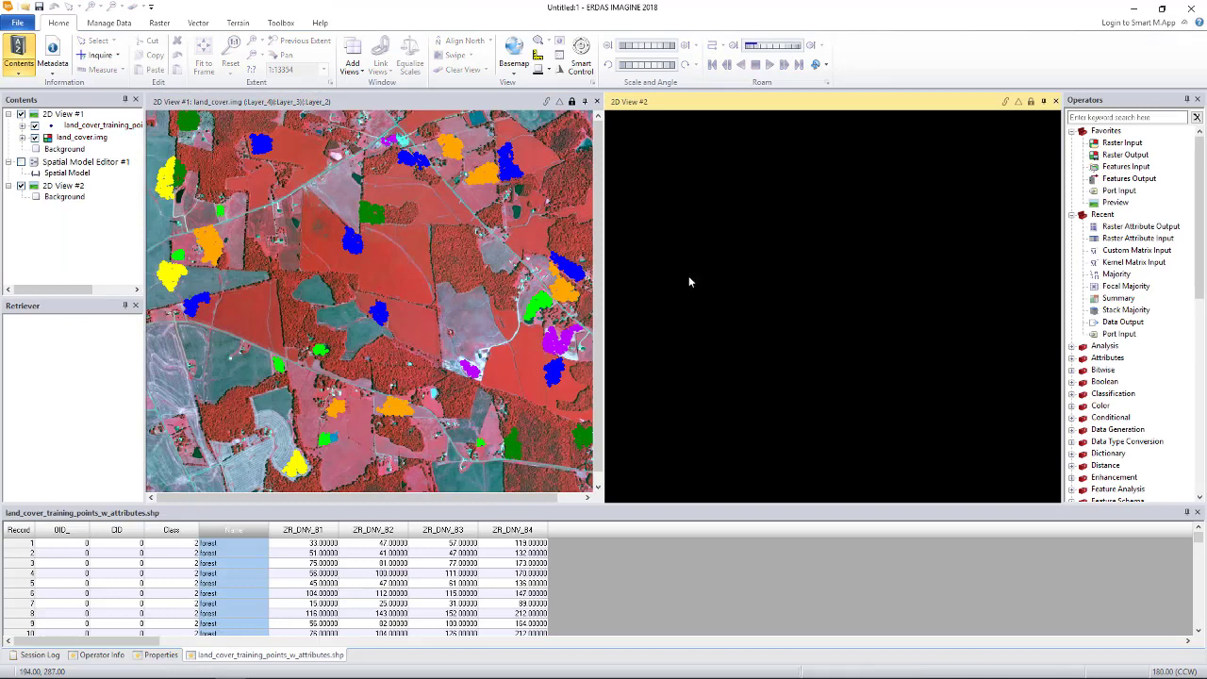
- Add classified_image.img from the raster classification folder as a raster layer in the new view
{"action": "right_click", "coordinate": [722, 224]}
{"action": "left_click", "coordinate": [755, 233]}
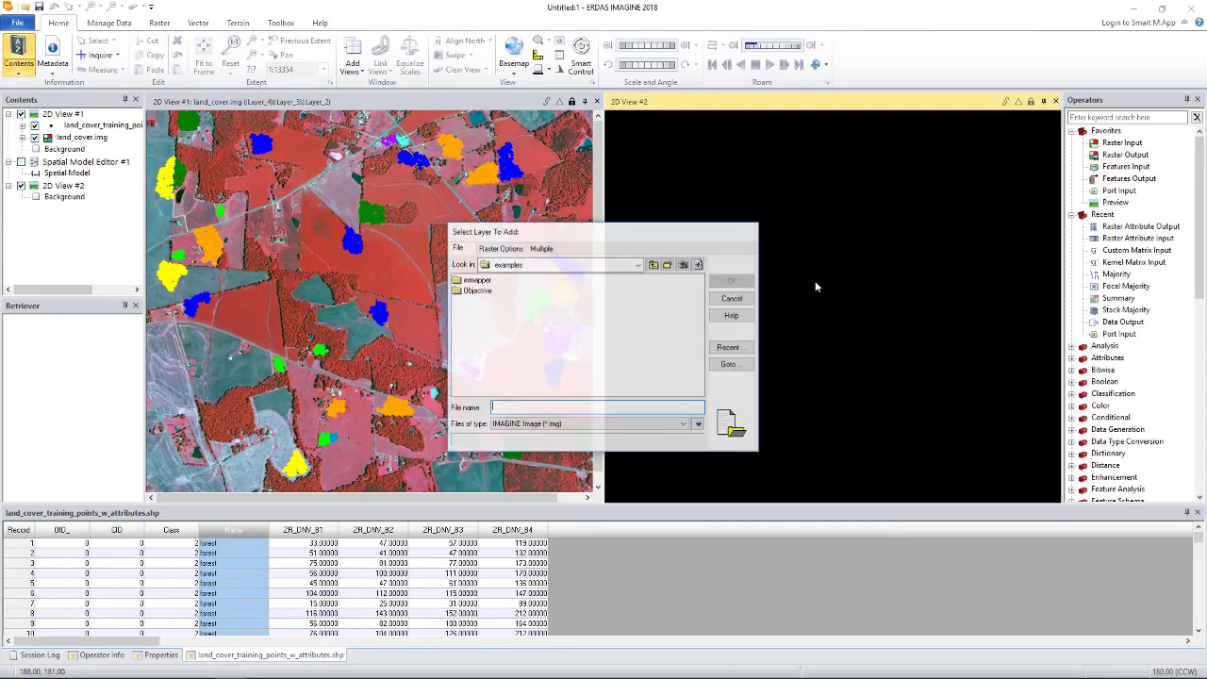
{"action": "left_click", "coordinate": [731, 364]}
{"action": "double_click", "coordinate": [644, 376]}
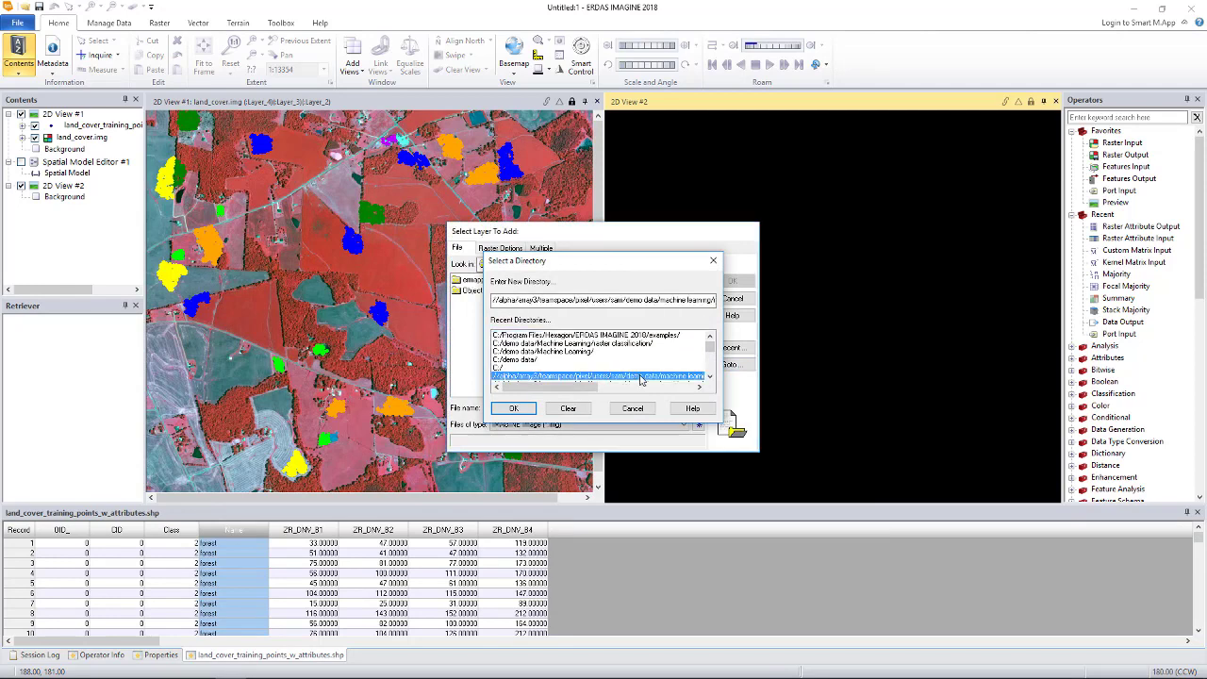
{"action": "left_click", "coordinate": [495, 290]}
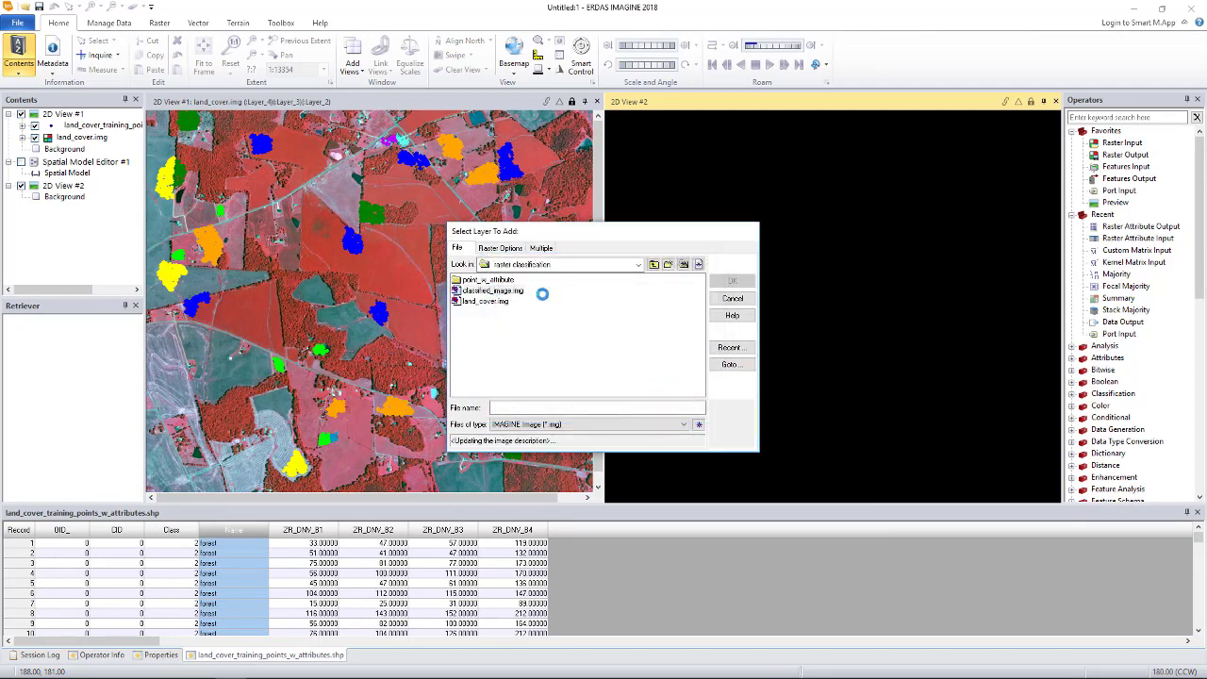
{"action": "left_click", "coordinate": [732, 281]}
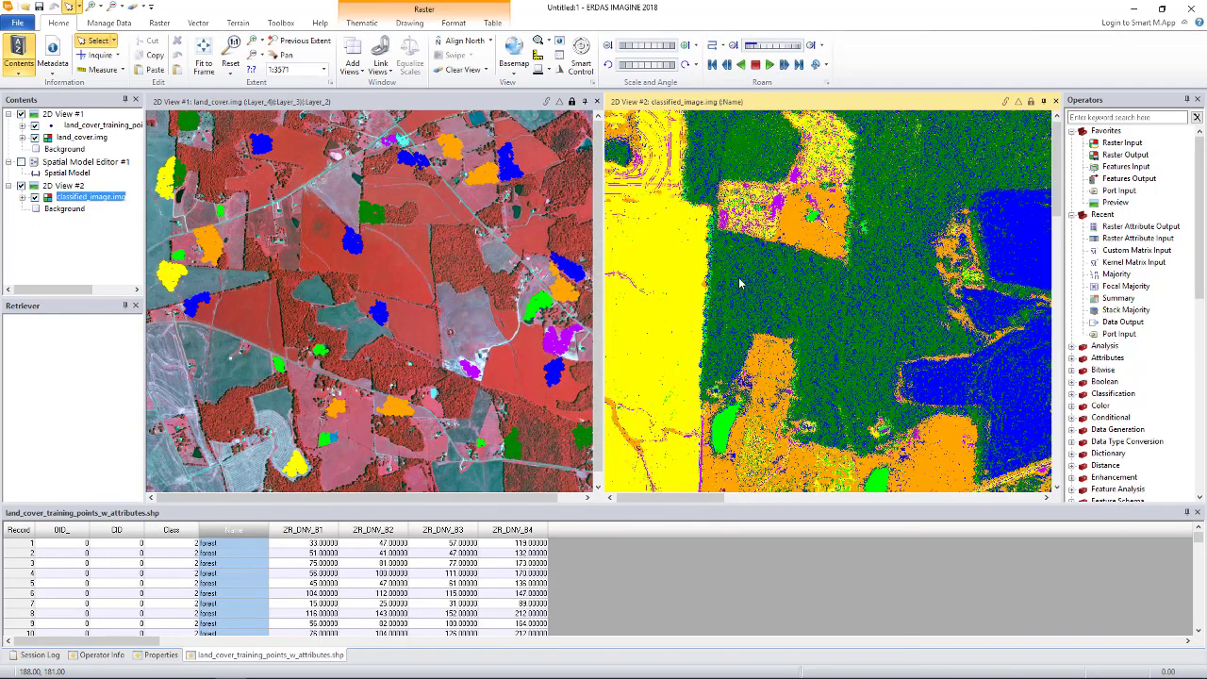
- Fit classified_image.img to the frame, expand its class legend, and open its attribute table
{"action": "right_click", "coordinate": [755, 271]}
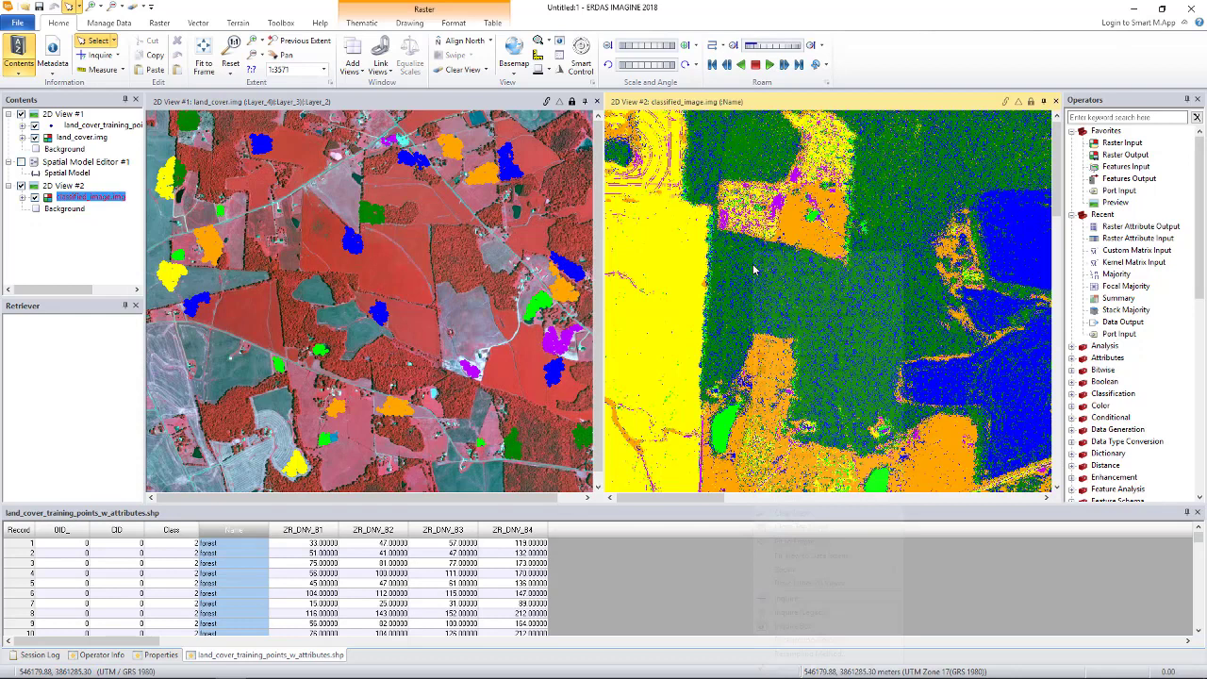
{"action": "left_click", "coordinate": [806, 542]}
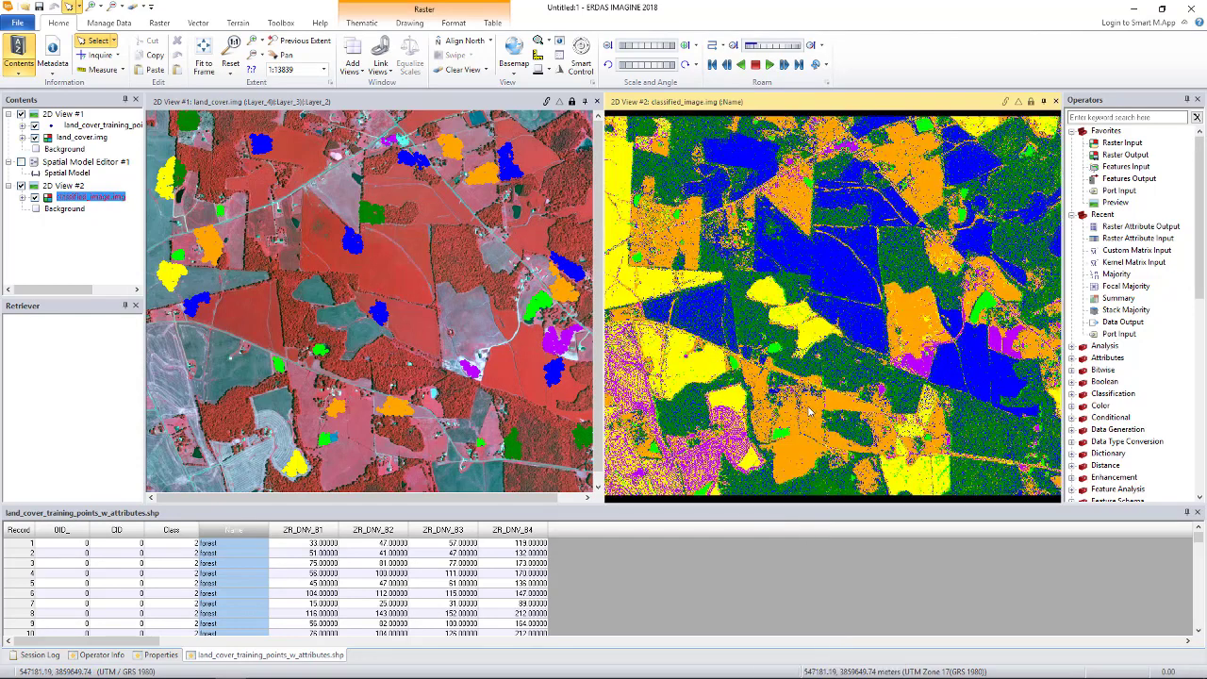
{"action": "left_click", "coordinate": [22, 198]}
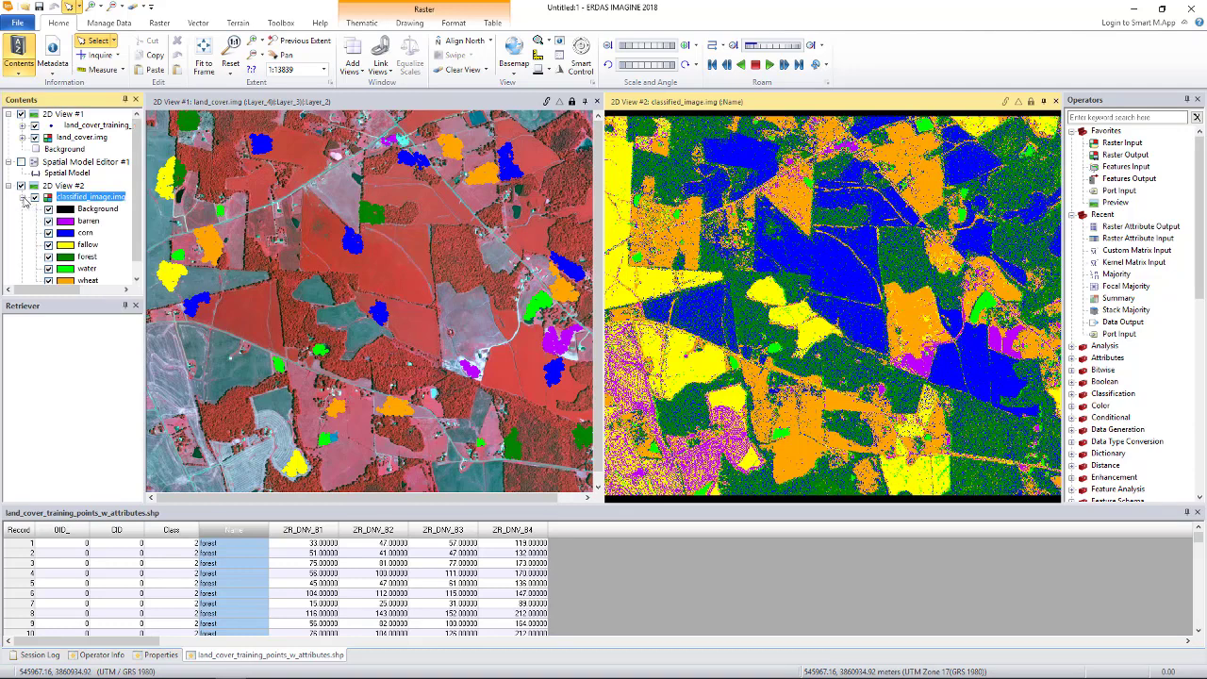
{"action": "right_click", "coordinate": [109, 198]}
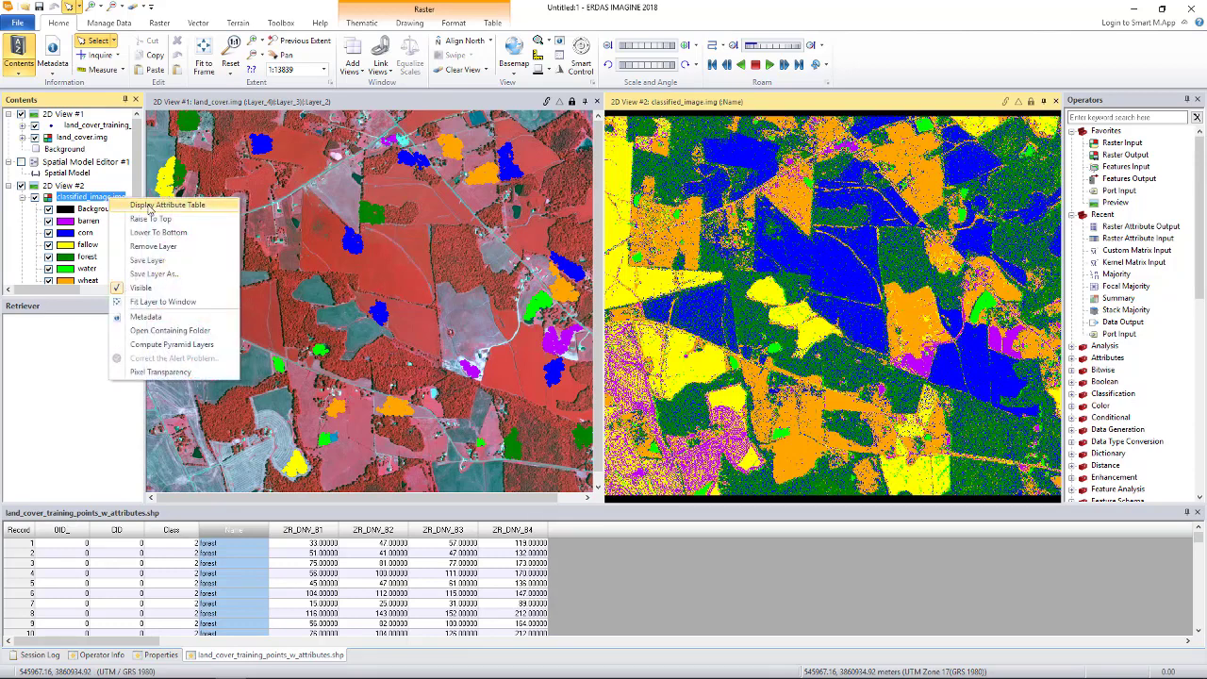
{"action": "left_click", "coordinate": [148, 207]}
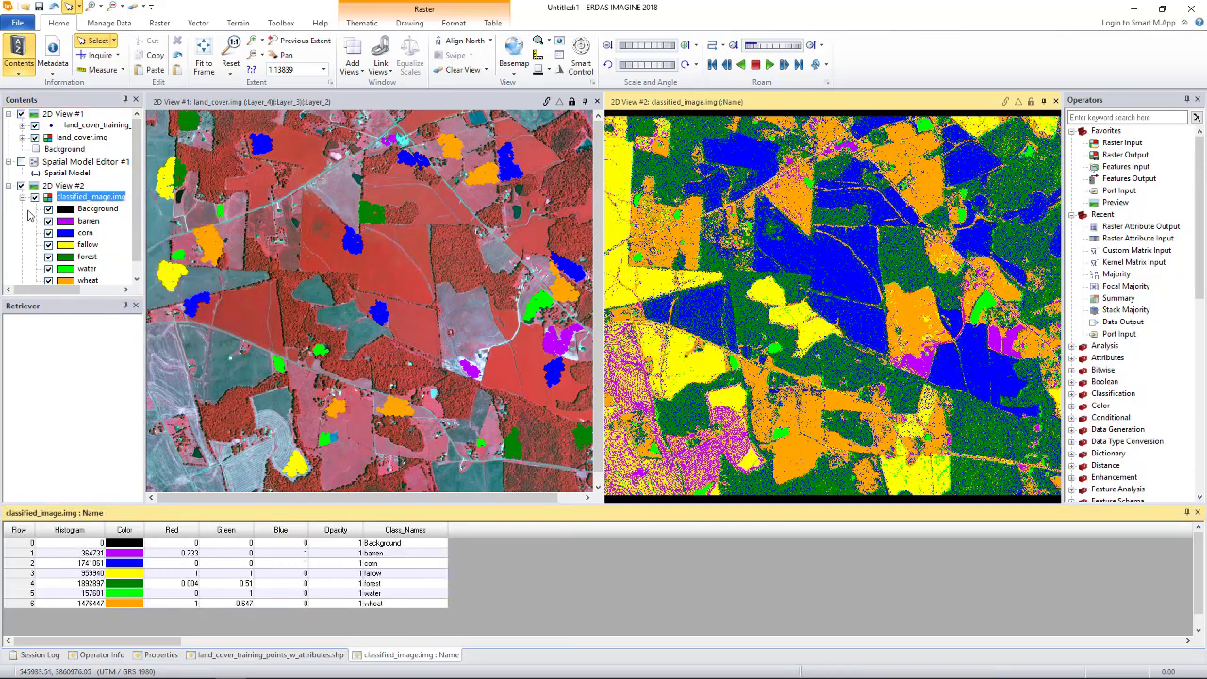
{"action": "left_click", "coordinate": [192, 305]}
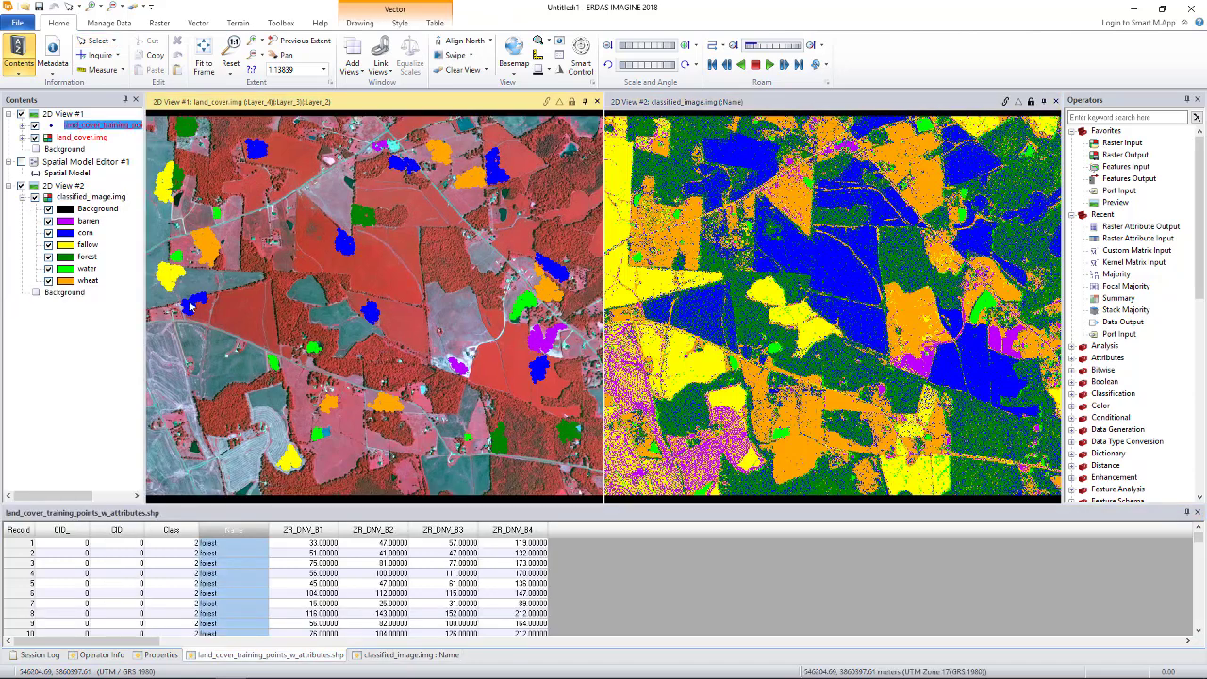